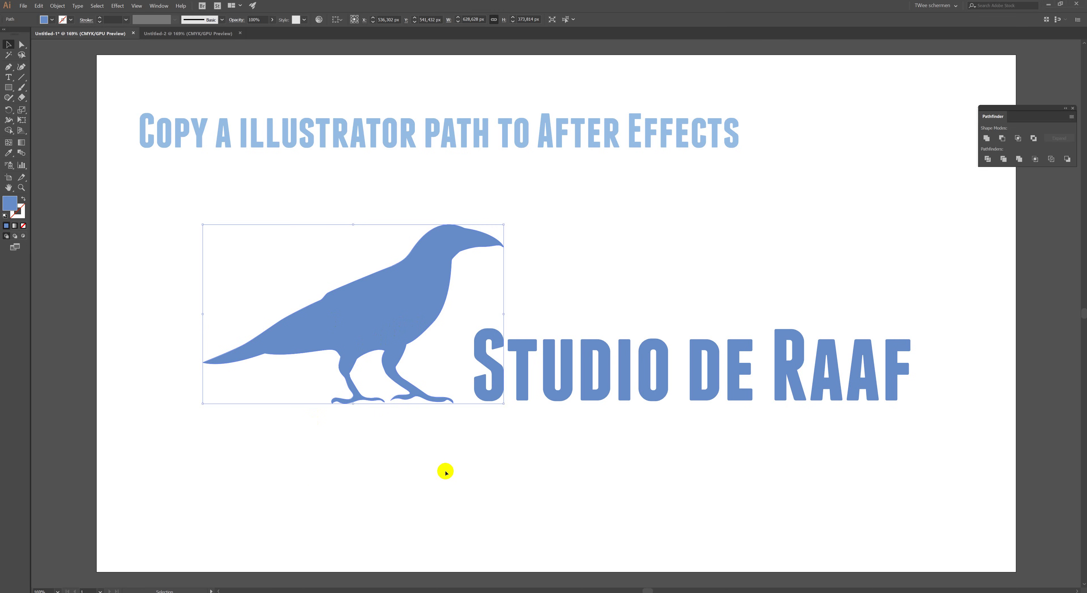
- In Illustrator, clear the selection, then select the crow silhouette's path
{"action": "left_click", "coordinate": [585, 233]}
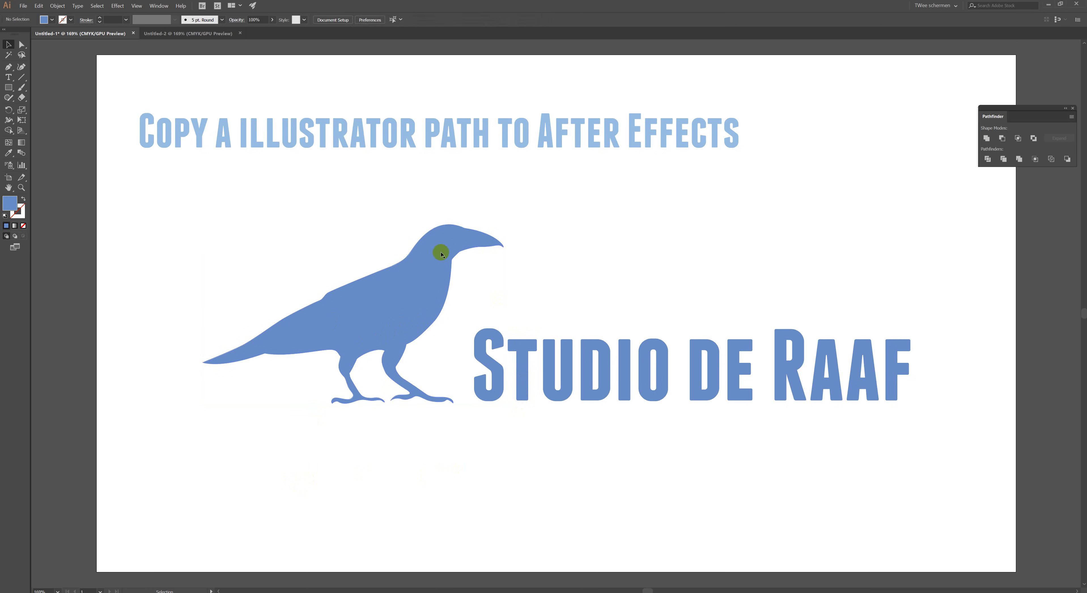
{"action": "left_click", "coordinate": [422, 271]}
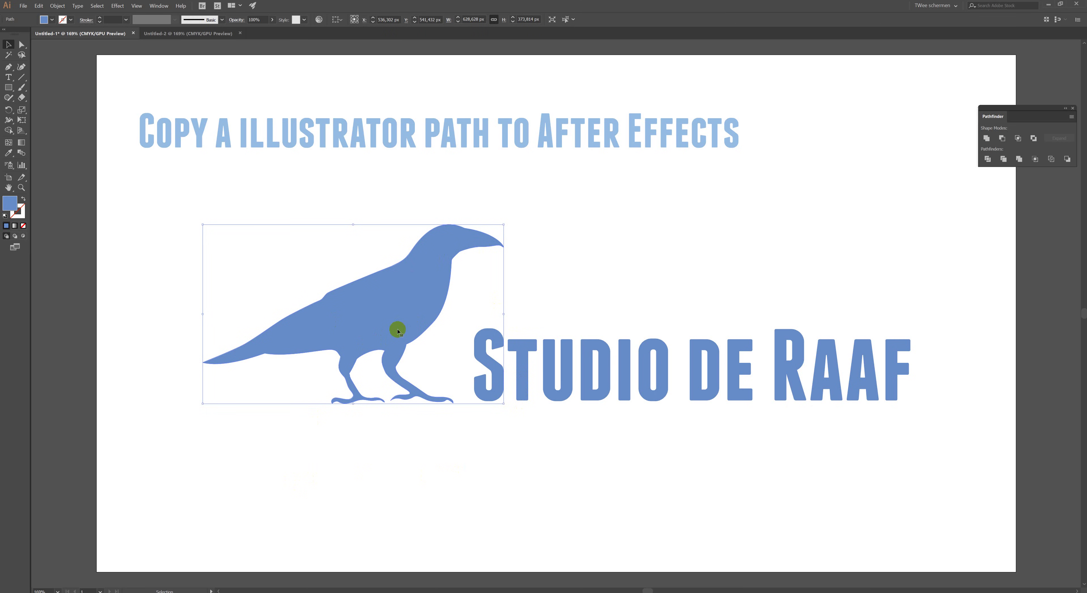
- Check the crow's anchor points, then start Shape Layer 1 in After Effects' Comp 1 with the Pen tool
{"action": "key", "text": "a"}
{"action": "key", "text": "v"}
{"action": "left_click", "coordinate": [245, 536]}
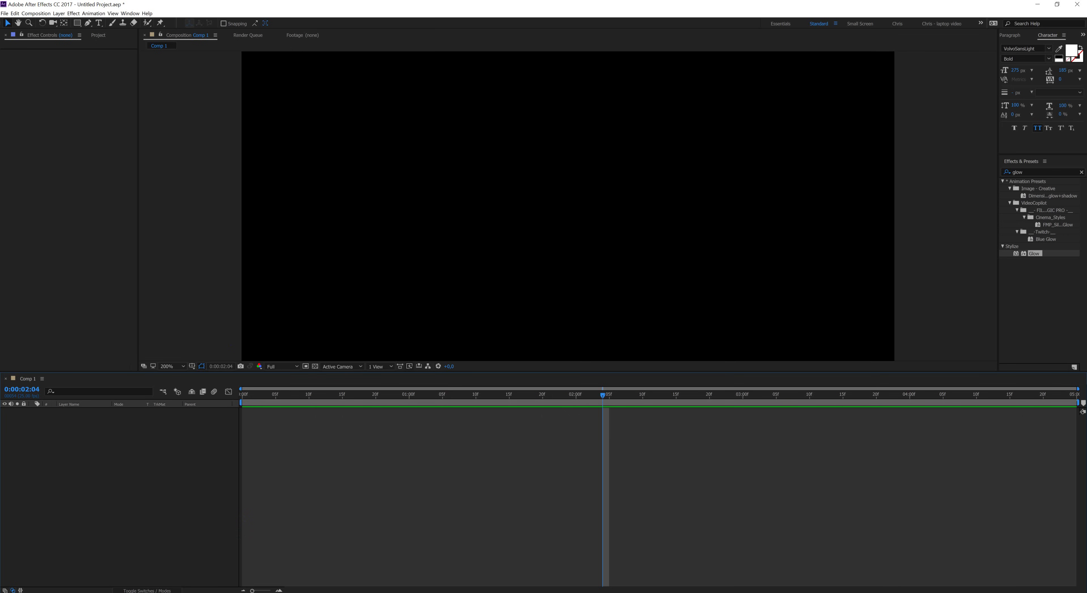
{"action": "left_click", "coordinate": [89, 24]}
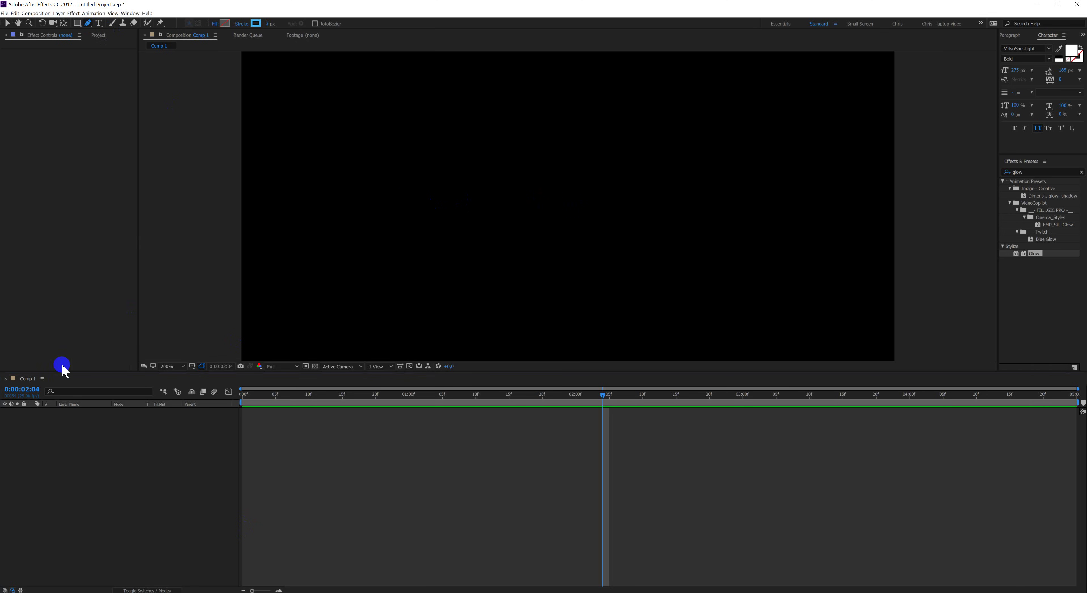
{"action": "left_click", "coordinate": [100, 36]}
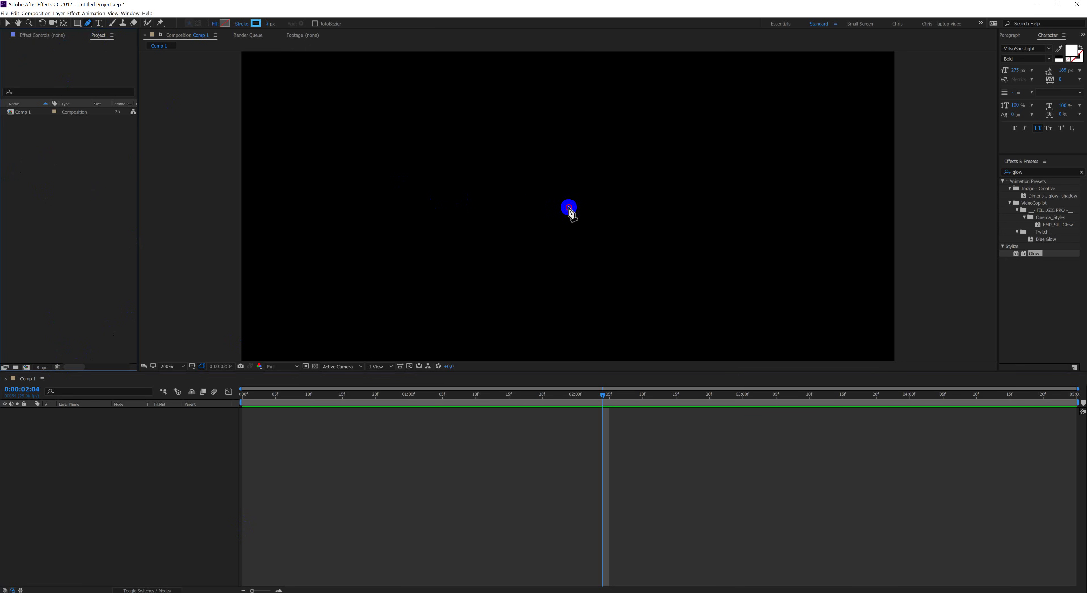
{"action": "left_click", "coordinate": [569, 208]}
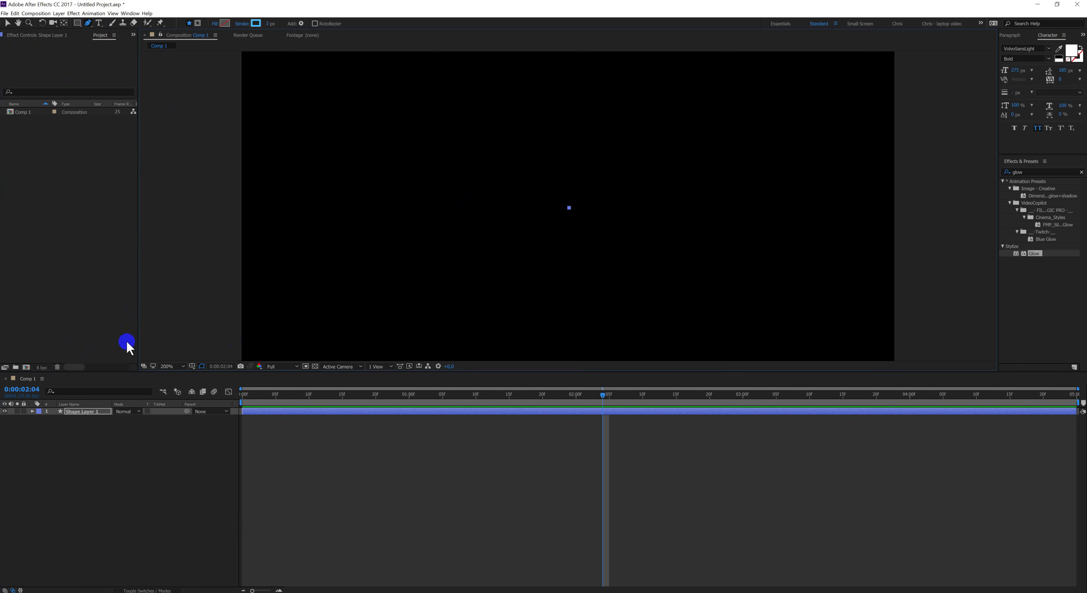
- Expand Shape Layer 1 > Contents > Shape 1 > Path 1 and fill its Path with the crow outline
{"action": "left_click", "coordinate": [32, 412]}
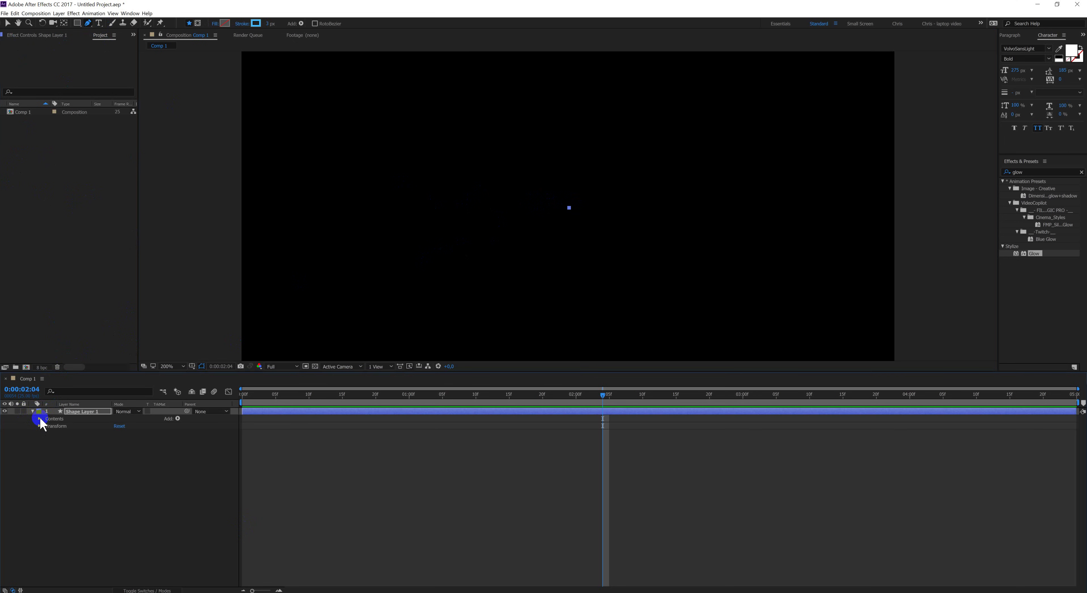
{"action": "left_click", "coordinate": [39, 418]}
{"action": "left_click", "coordinate": [46, 425]}
{"action": "left_click", "coordinate": [64, 432]}
{"action": "left_click", "coordinate": [54, 432]}
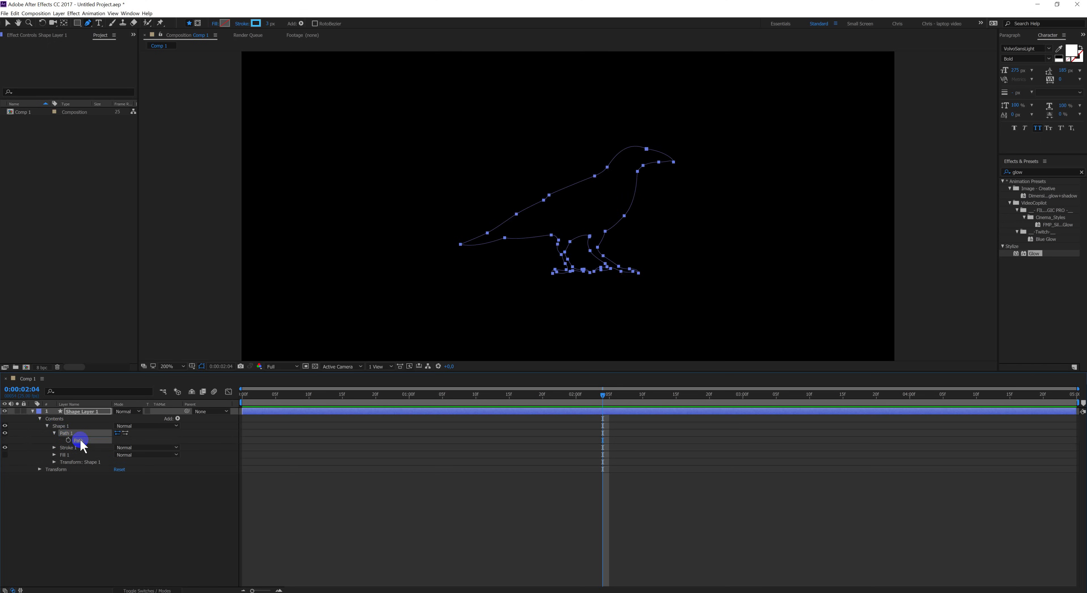
{"action": "left_click", "coordinate": [140, 484]}
{"action": "left_click", "coordinate": [90, 412]}
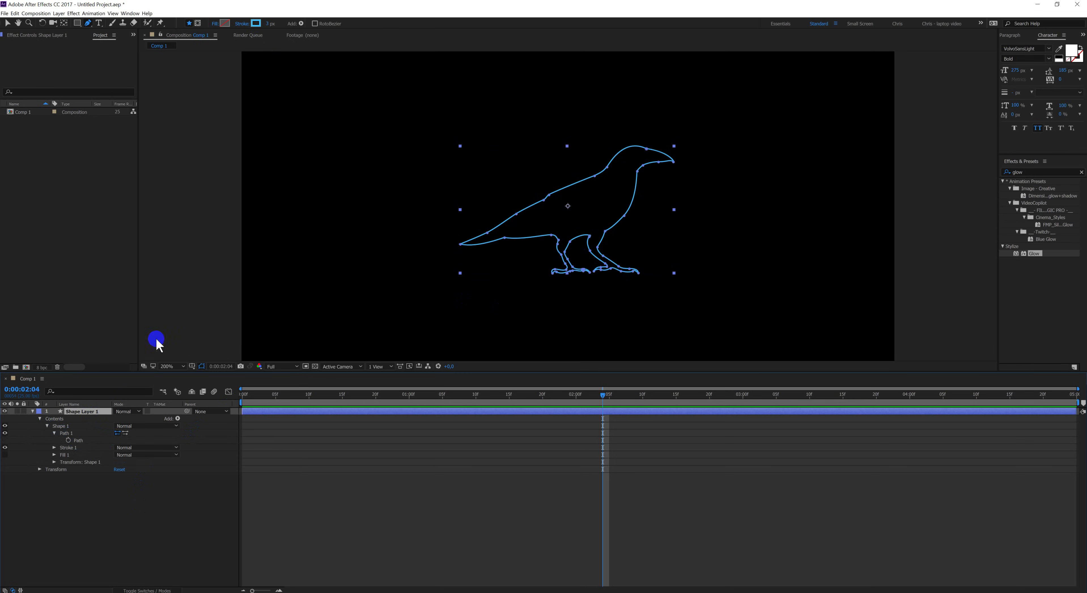
- Add a Trim Paths operator to Shape Layer 1 and expand Trim Paths 1 to show Start, End and Offset
{"action": "left_click", "coordinate": [276, 496]}
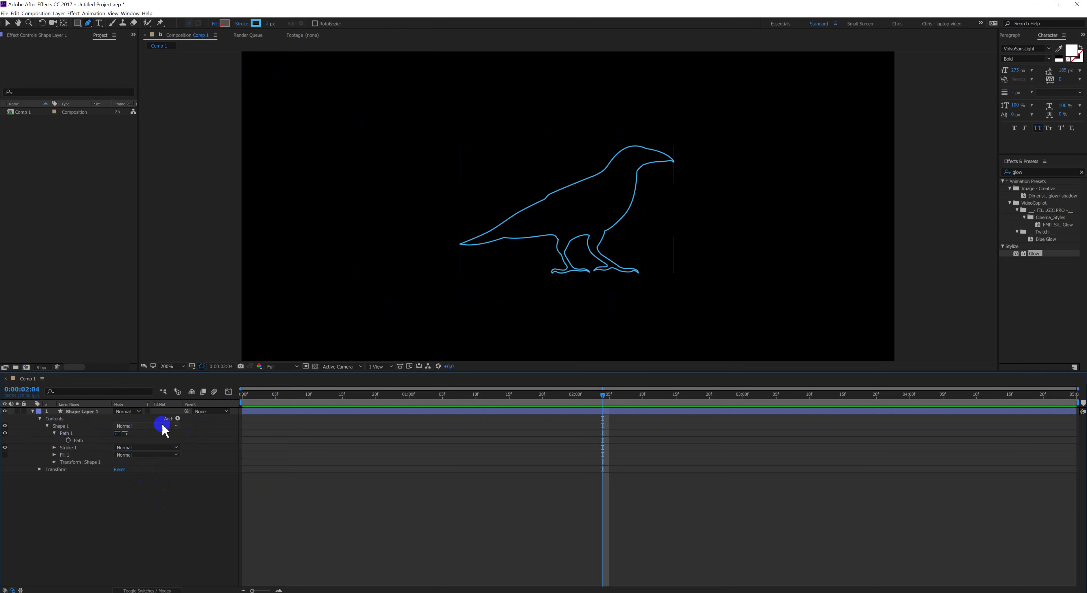
{"action": "left_click", "coordinate": [177, 418]}
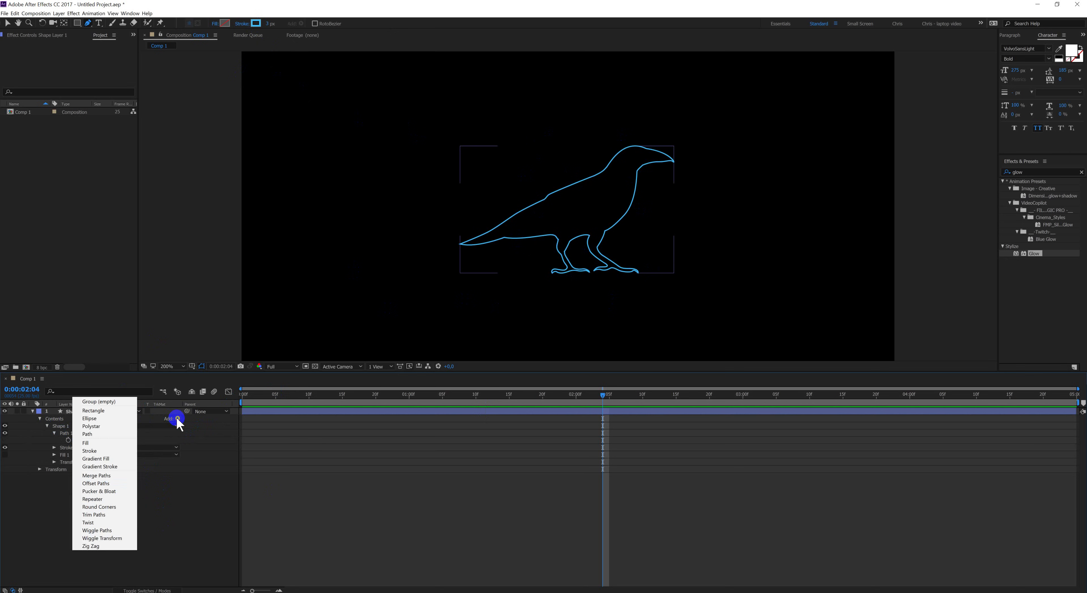
{"action": "left_click", "coordinate": [117, 515]}
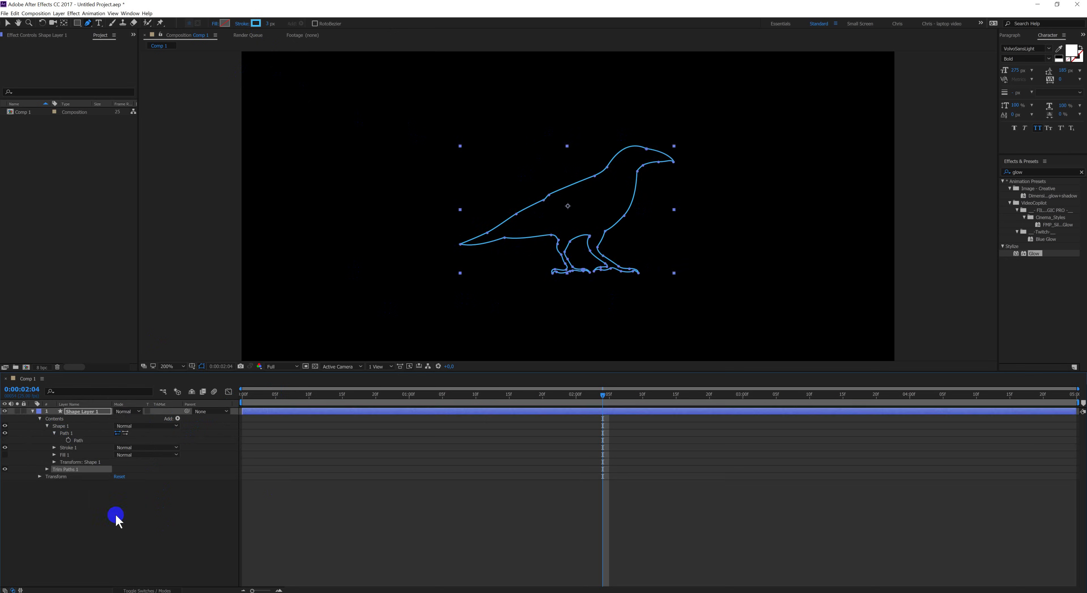
{"action": "left_click", "coordinate": [48, 469]}
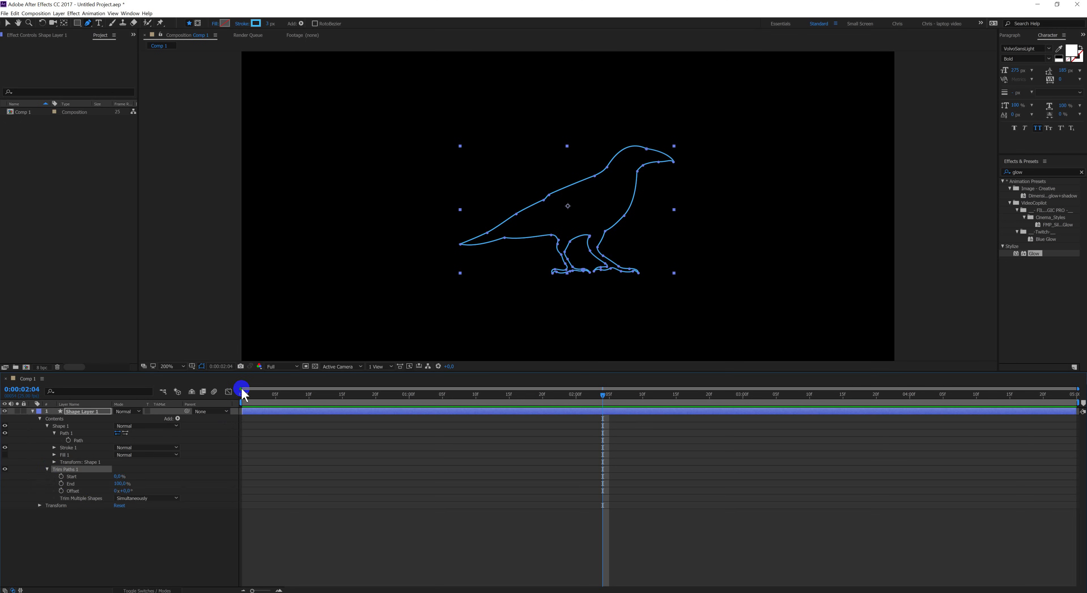
- Keyframe trim Start and End at 0% at 0:00 and 100% at the one-second mark
{"action": "left_click_drag", "start_coordinate": [257, 395], "coordinate": [242, 396]}
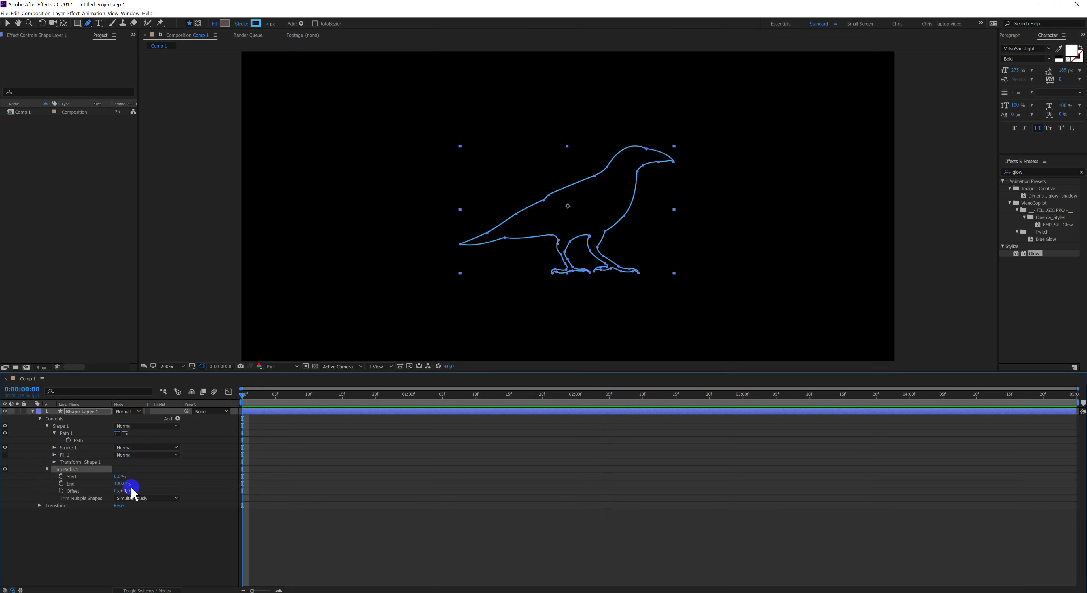
{"action": "left_click", "coordinate": [61, 476]}
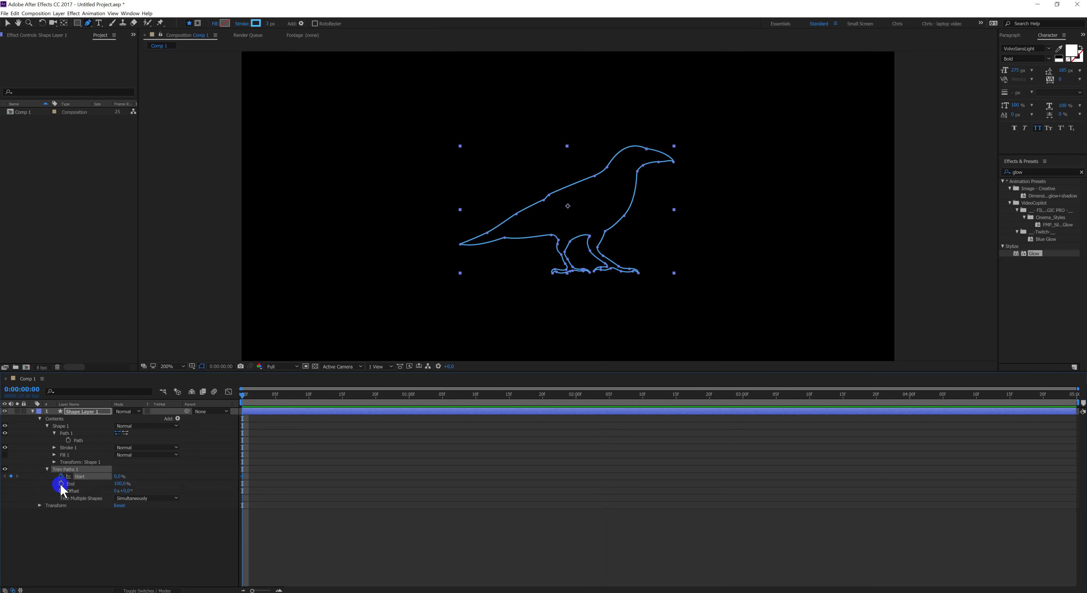
{"action": "left_click", "coordinate": [62, 484]}
{"action": "left_click_drag", "start_coordinate": [113, 484], "coordinate": [73, 487]}
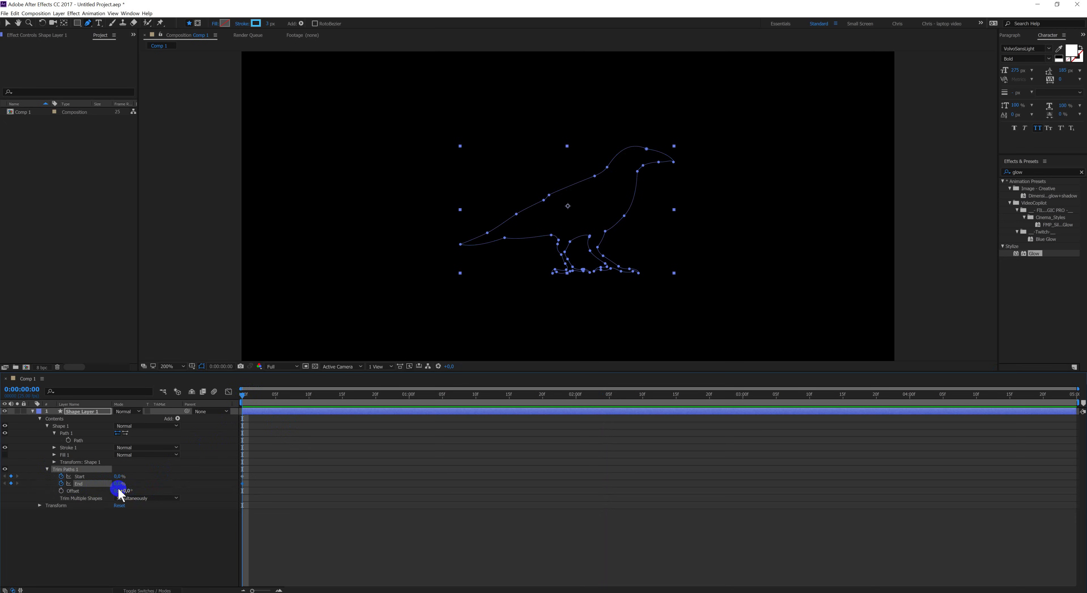
{"action": "left_click", "coordinate": [326, 394]}
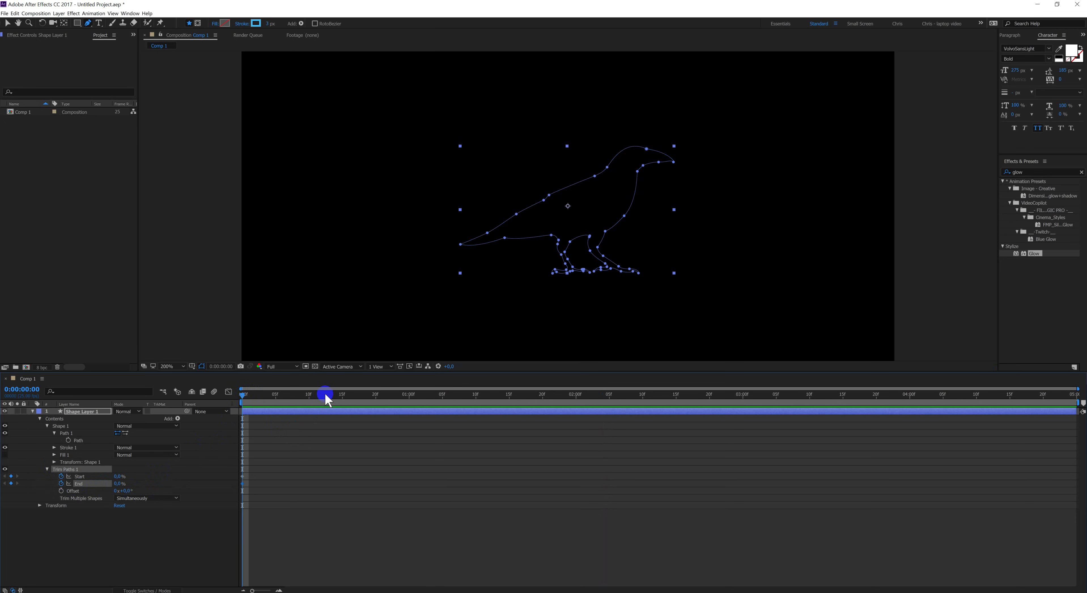
{"action": "left_click", "coordinate": [410, 394]}
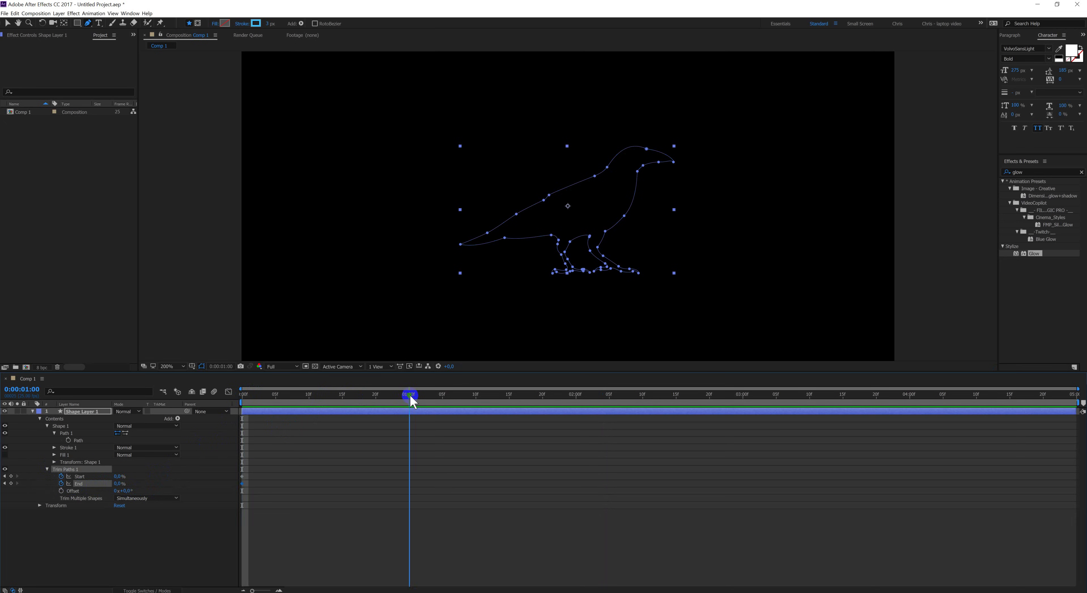
{"action": "left_click", "coordinate": [119, 484]}
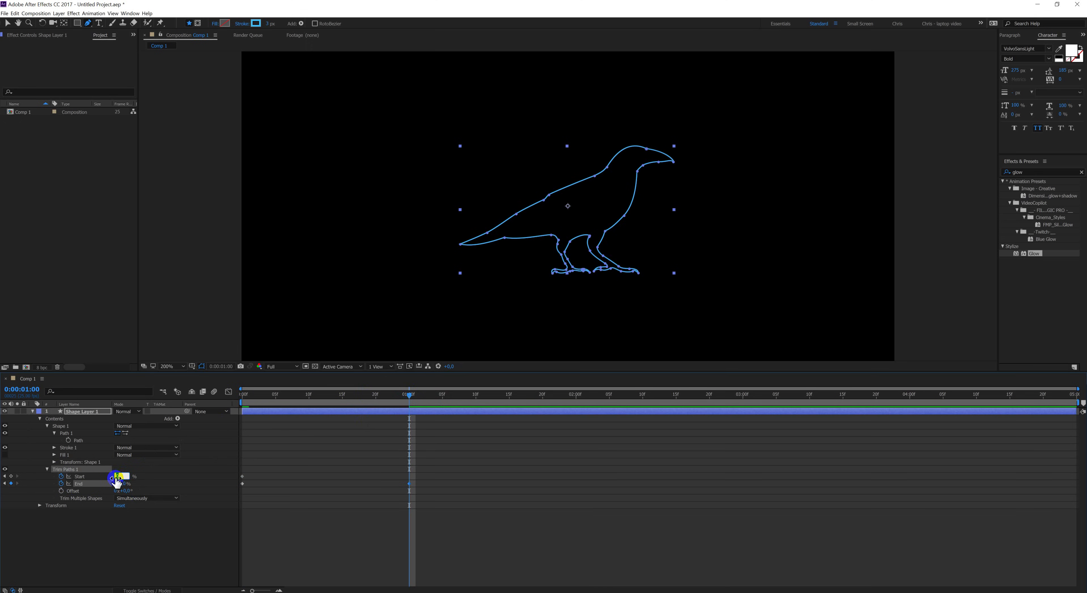
{"action": "key", "text": "Return"}
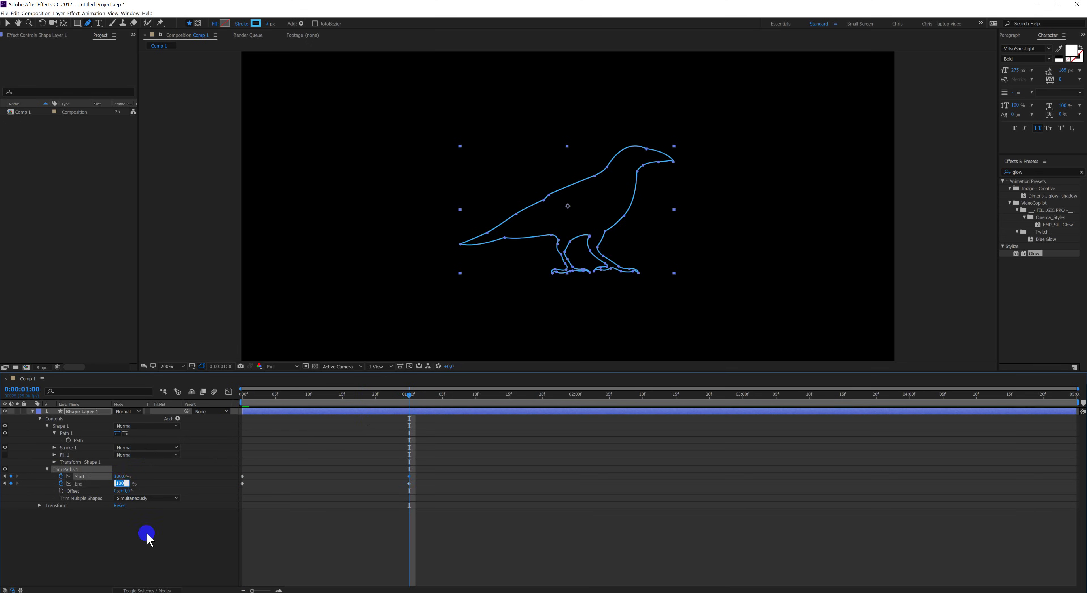
- Select the trim End keyframes and shift them slightly later in time
{"action": "left_click", "coordinate": [185, 544]}
{"action": "mouse_move", "coordinate": [430, 490]}
{"action": "left_mouse_down"}
{"action": "mouse_move", "coordinate": [243, 494]}
{"action": "mouse_move", "coordinate": [231, 484]}
{"action": "mouse_move", "coordinate": [289, 484]}
{"action": "left_mouse_up"}
{"action": "left_click", "coordinate": [382, 482]}
{"action": "left_click_drag", "start_coordinate": [497, 492], "coordinate": [235, 470]}
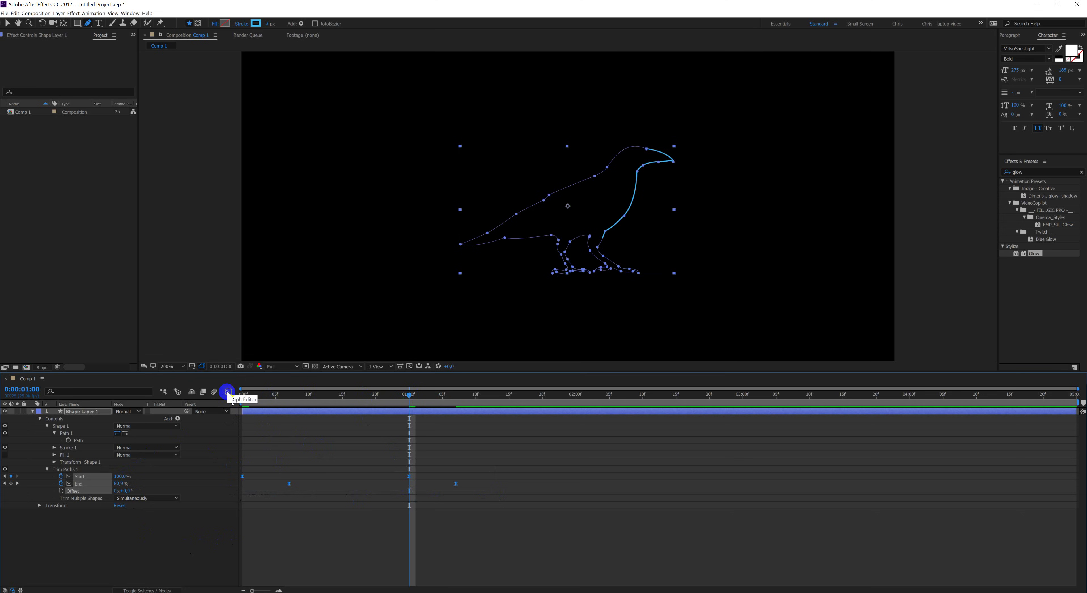
- Ease the trim Start and End curves' bezier handles in the Graph Editor, then preview the draw-on
{"action": "left_click", "coordinate": [229, 392]}
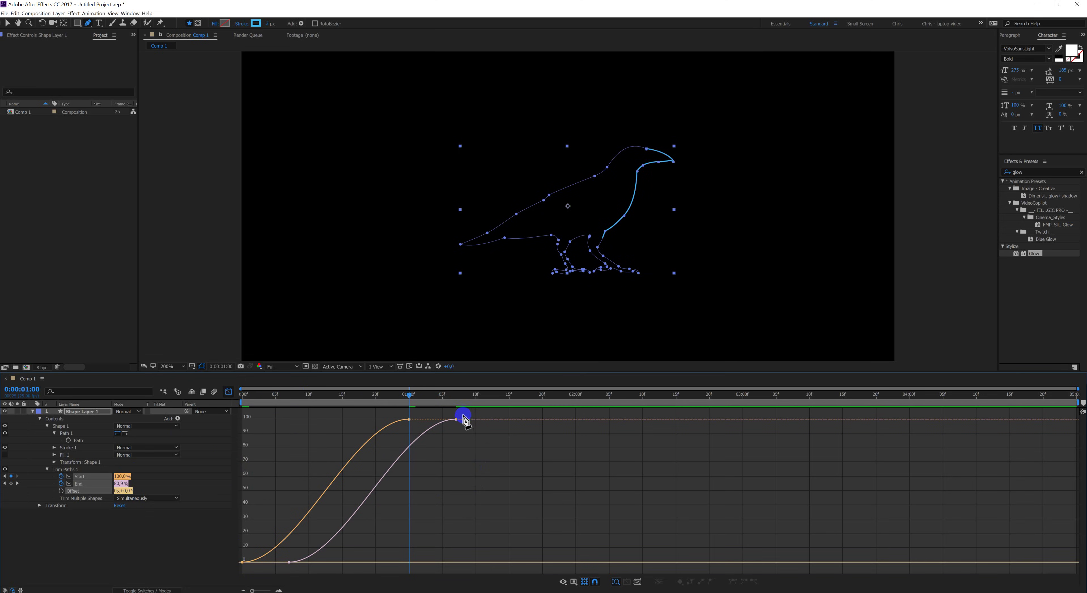
{"action": "key", "text": "Delete"}
{"action": "key", "text": "ctrl+z"}
{"action": "key", "text": "v"}
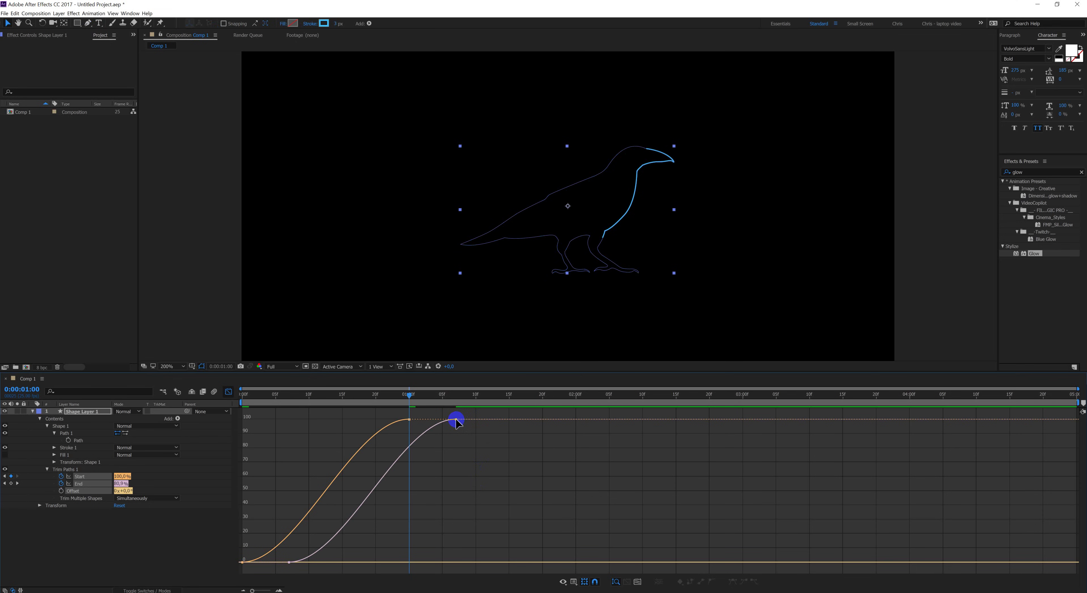
{"action": "left_click", "coordinate": [456, 420]}
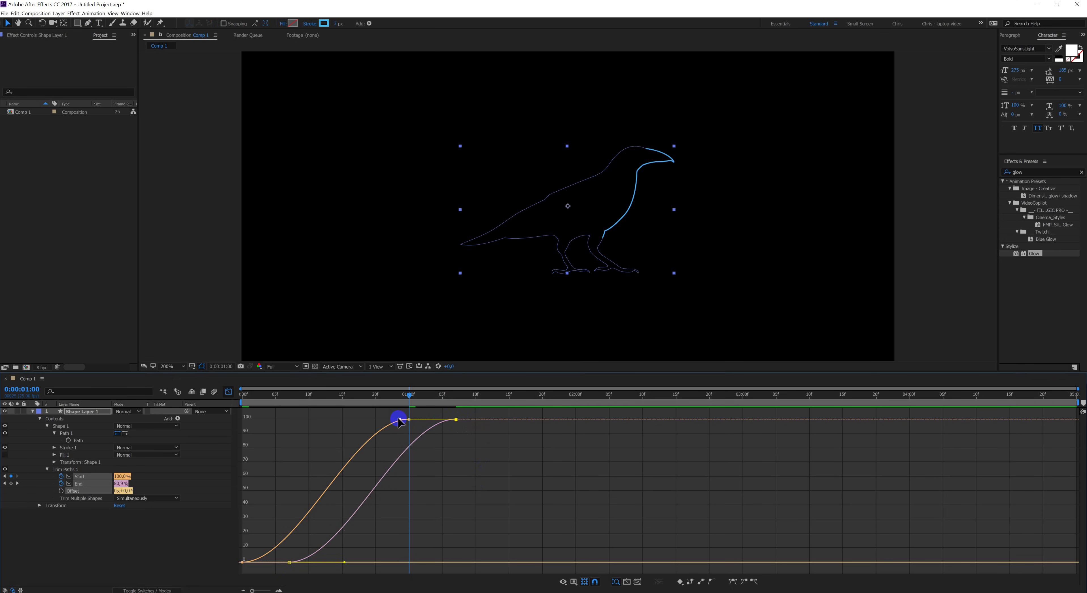
{"action": "left_click_drag", "start_coordinate": [397, 419], "coordinate": [364, 418]}
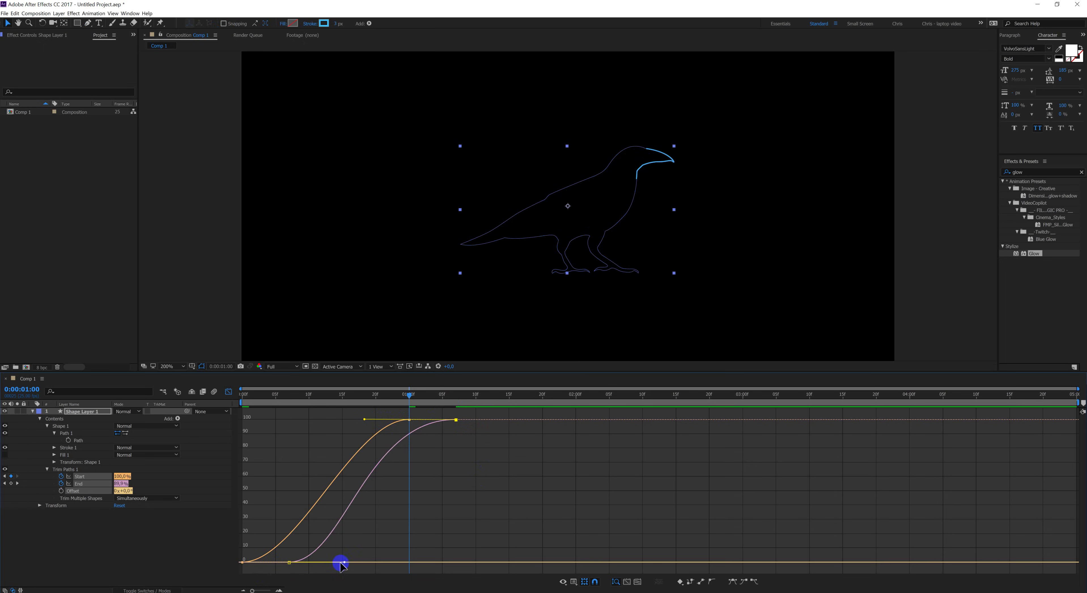
{"action": "left_click_drag", "start_coordinate": [346, 563], "coordinate": [376, 562]}
{"action": "left_click", "coordinate": [188, 540]}
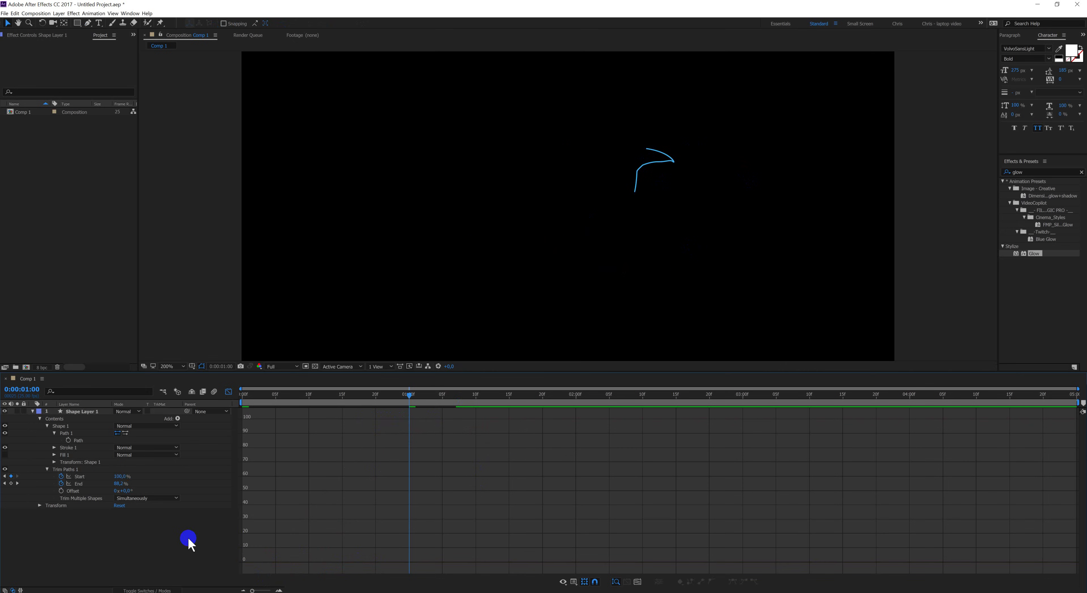
{"action": "key", "text": "space"}
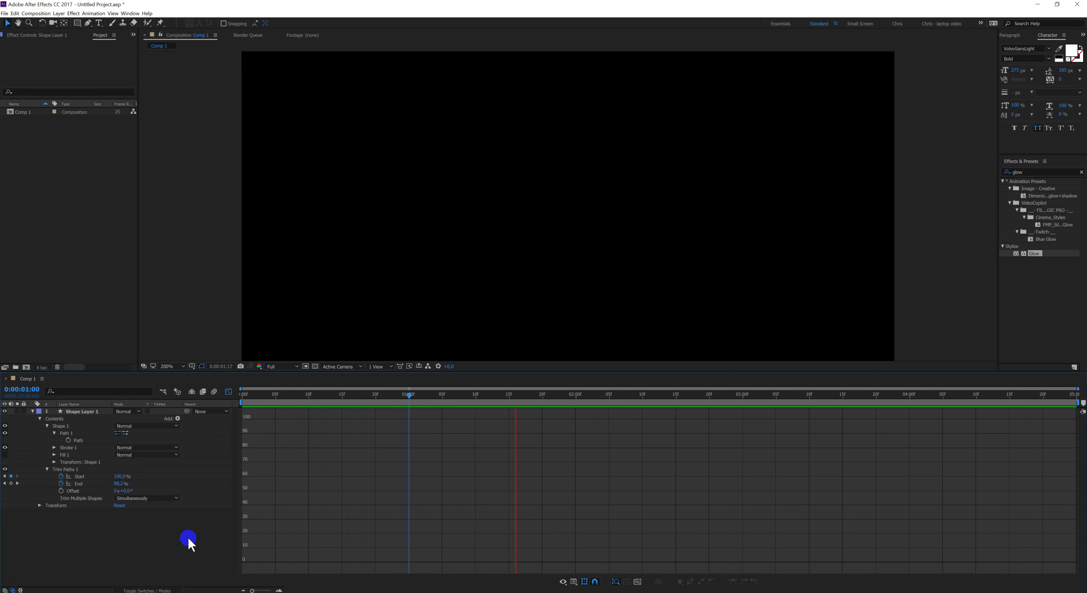
- End the work area around 0:00:01:15 and preview only the crow draw-on stretch
{"action": "left_click", "coordinate": [1019, 575]}
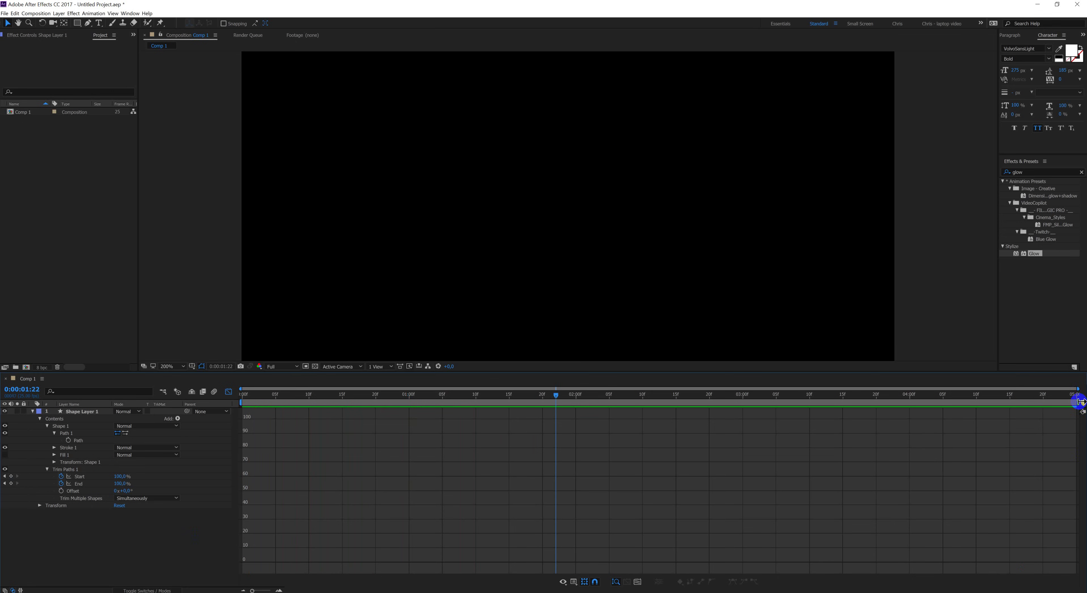
{"action": "left_click_drag", "start_coordinate": [1080, 401], "coordinate": [571, 405]}
{"action": "left_click", "coordinate": [228, 393]}
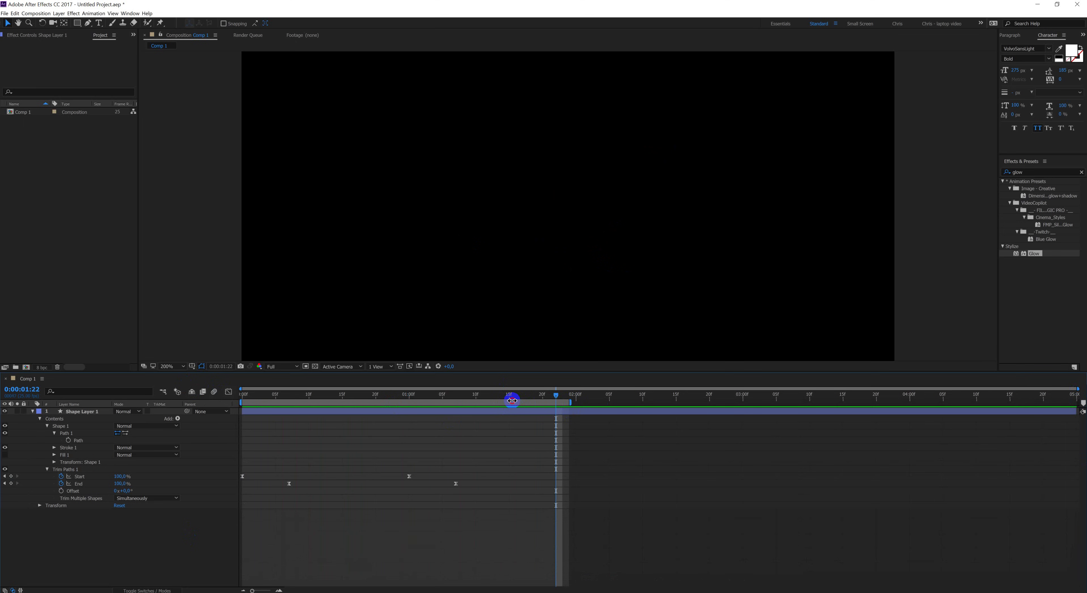
{"action": "left_click", "coordinate": [573, 402]}
{"action": "left_click_drag", "start_coordinate": [573, 403], "coordinate": [512, 403]}
{"action": "left_click", "coordinate": [279, 437]}
{"action": "key", "text": "space"}
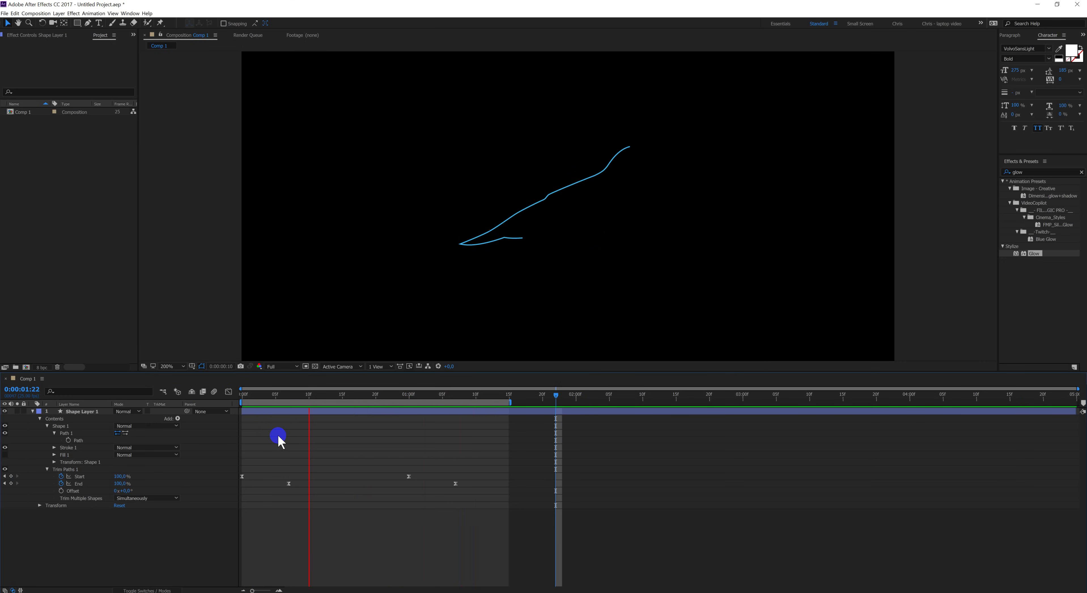
{"action": "key", "text": "space"}
- Duplicate Shape Layer 1 with Ctrl+D and select the original layer's Start and End keyframes
{"action": "left_click", "coordinate": [71, 412]}
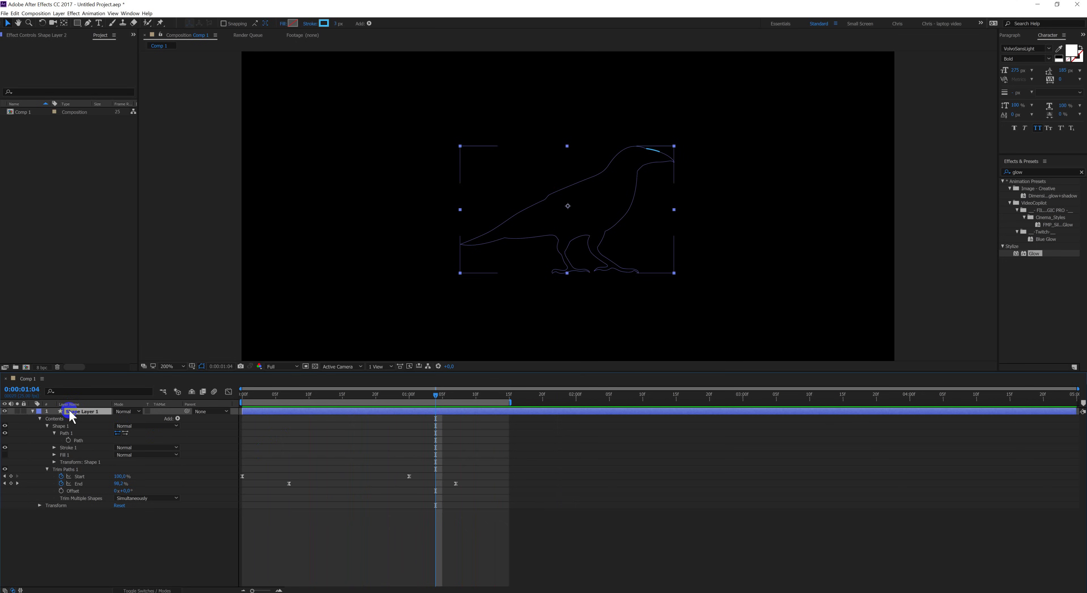
{"action": "key", "text": "ctrl+d"}
{"action": "left_click", "coordinate": [256, 464]}
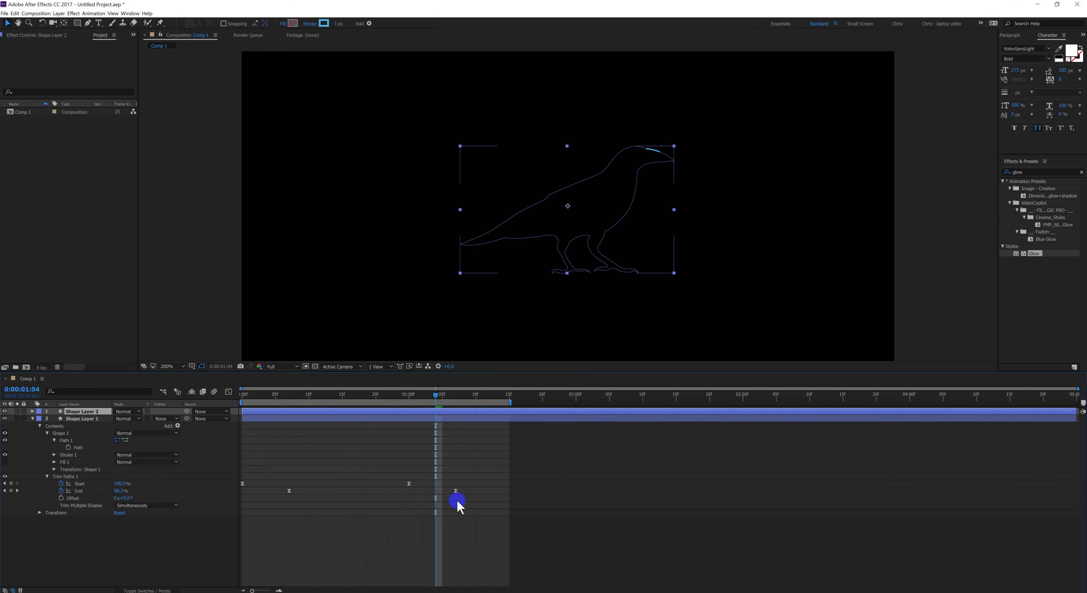
{"action": "left_click_drag", "start_coordinate": [478, 499], "coordinate": [279, 488]}
- Change Shape Layer 1's stroke to a darker blue in the Shape Stroke Color dialog
{"action": "left_click", "coordinate": [324, 23]}
{"action": "left_click", "coordinate": [217, 210]}
{"action": "left_click_drag", "start_coordinate": [217, 209], "coordinate": [219, 215]}
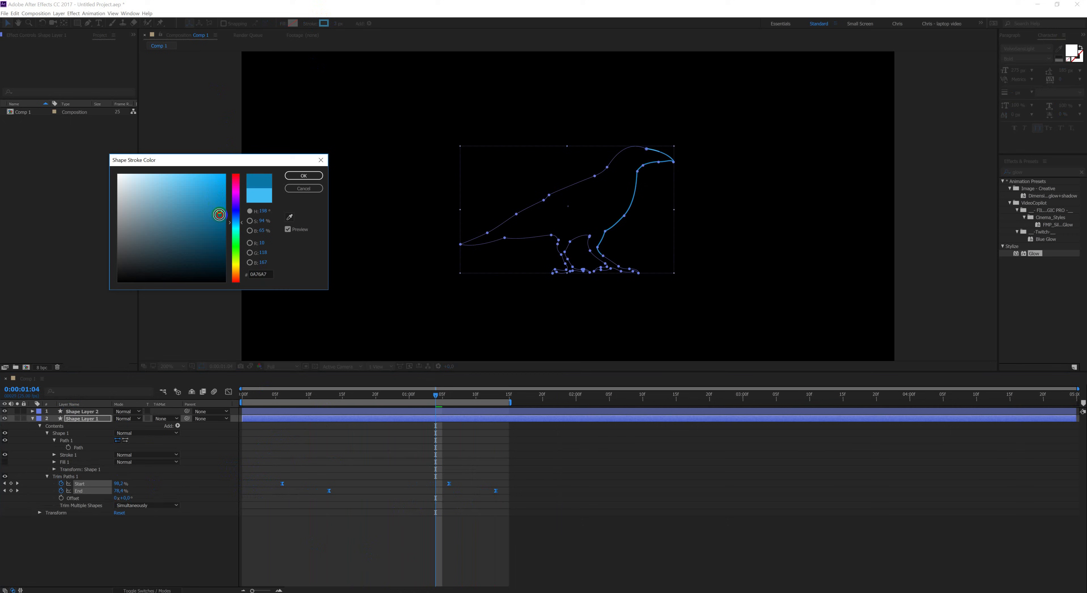
{"action": "left_click", "coordinate": [235, 217]}
{"action": "left_click_drag", "start_coordinate": [234, 217], "coordinate": [220, 233]}
{"action": "left_click", "coordinate": [216, 224]}
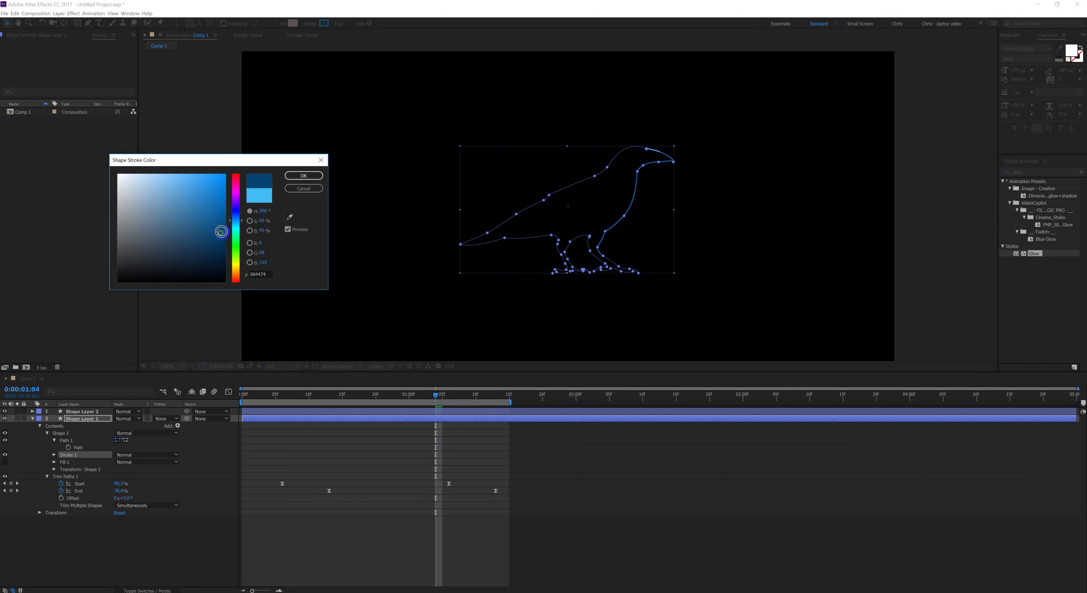
{"action": "left_click", "coordinate": [301, 176]}
{"action": "left_click", "coordinate": [171, 553]}
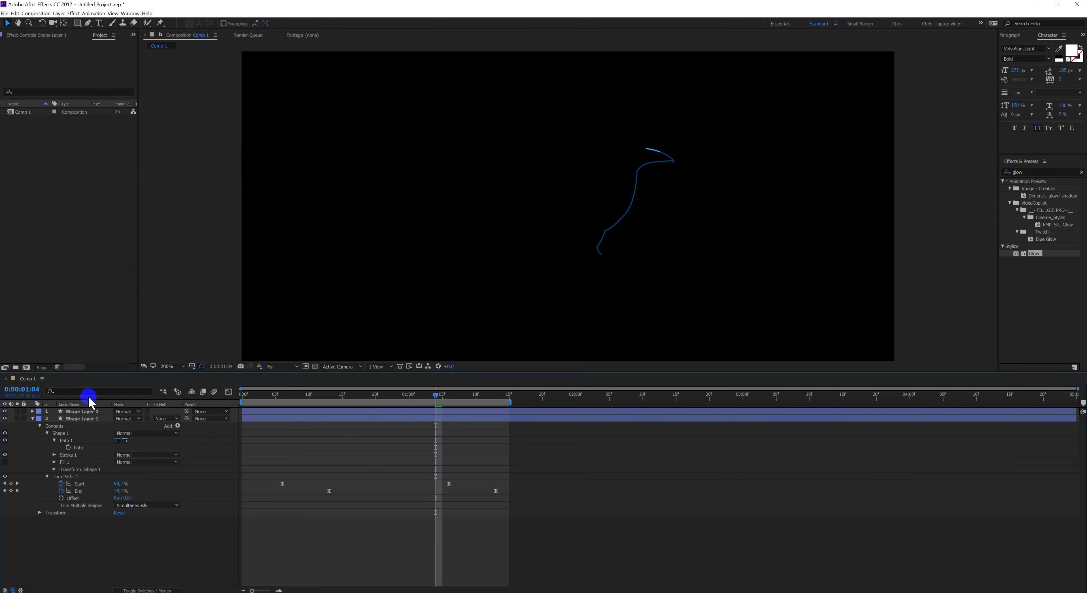
- Set Shape Layer 2's stroke width to 1 px and preview the staggered crow draw-on
{"action": "left_click", "coordinate": [86, 411]}
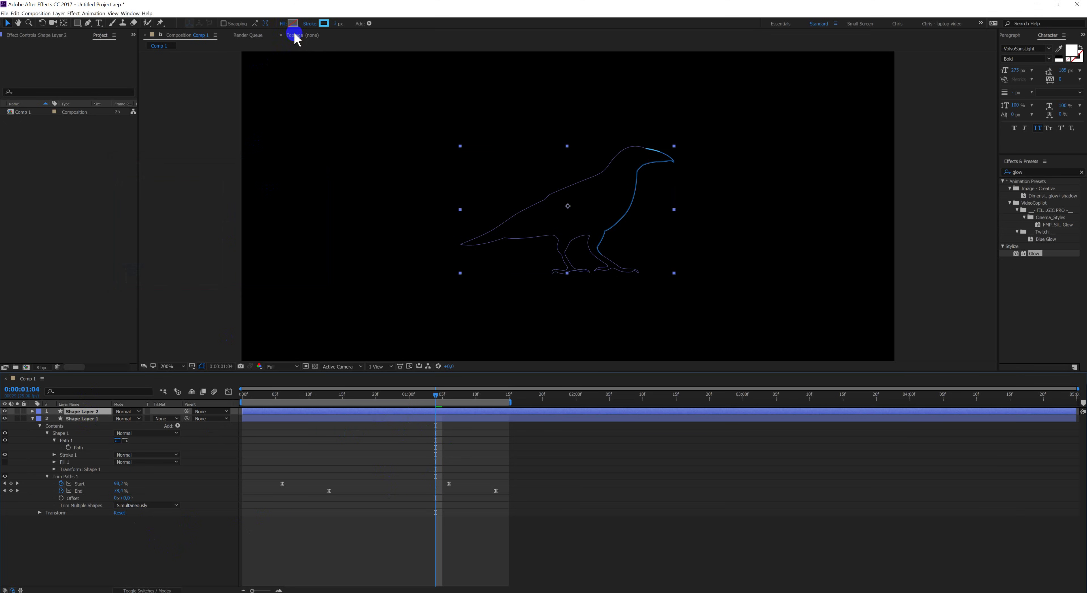
{"action": "left_click", "coordinate": [337, 23]}
{"action": "type", "text": "1"}
{"action": "key", "text": "Return"}
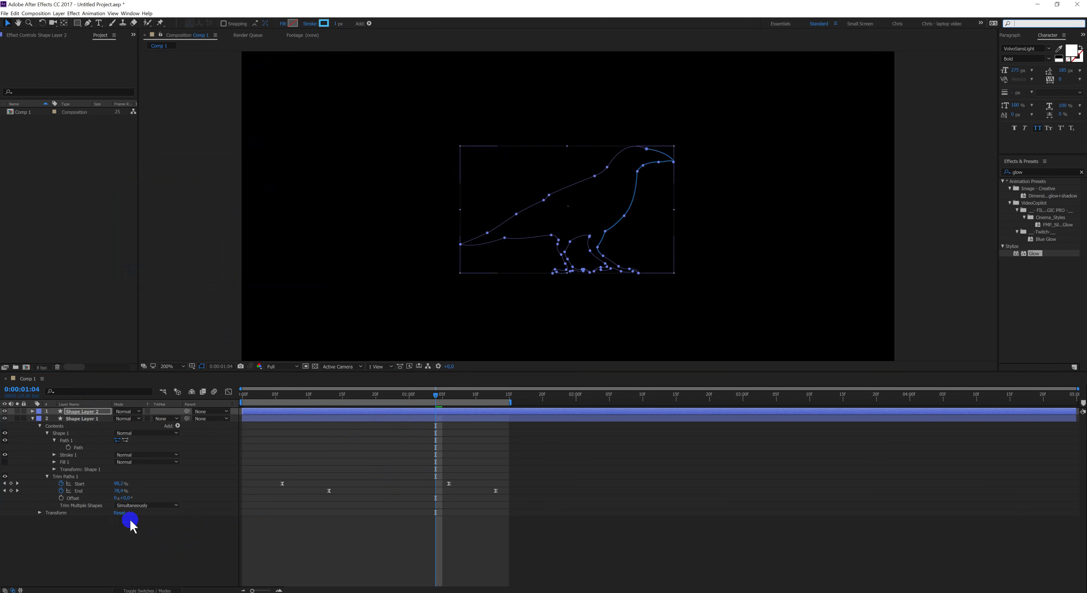
{"action": "left_click", "coordinate": [135, 558]}
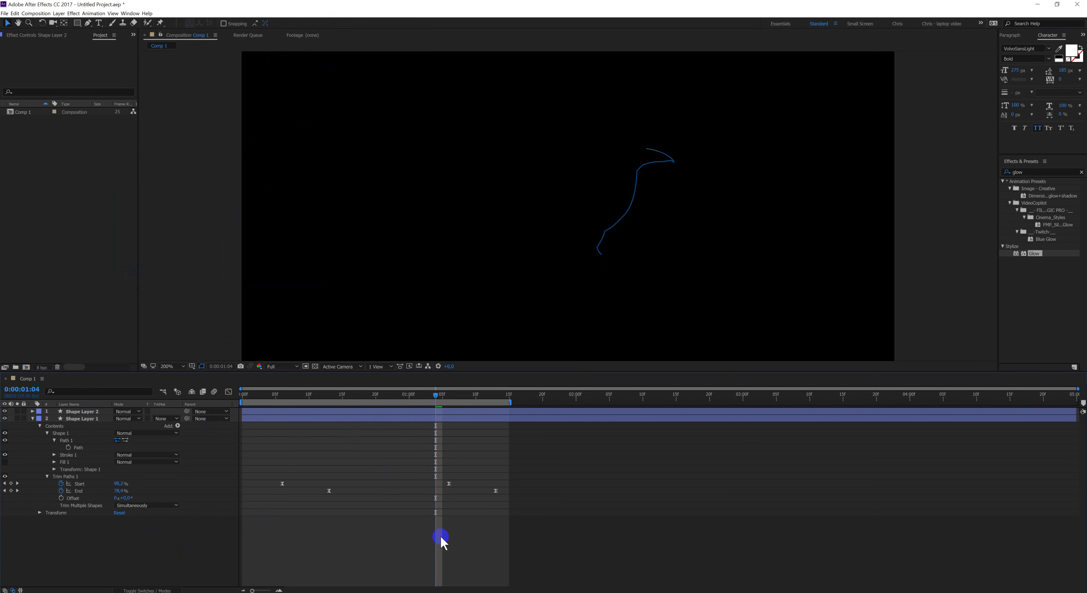
{"action": "key", "text": "space"}
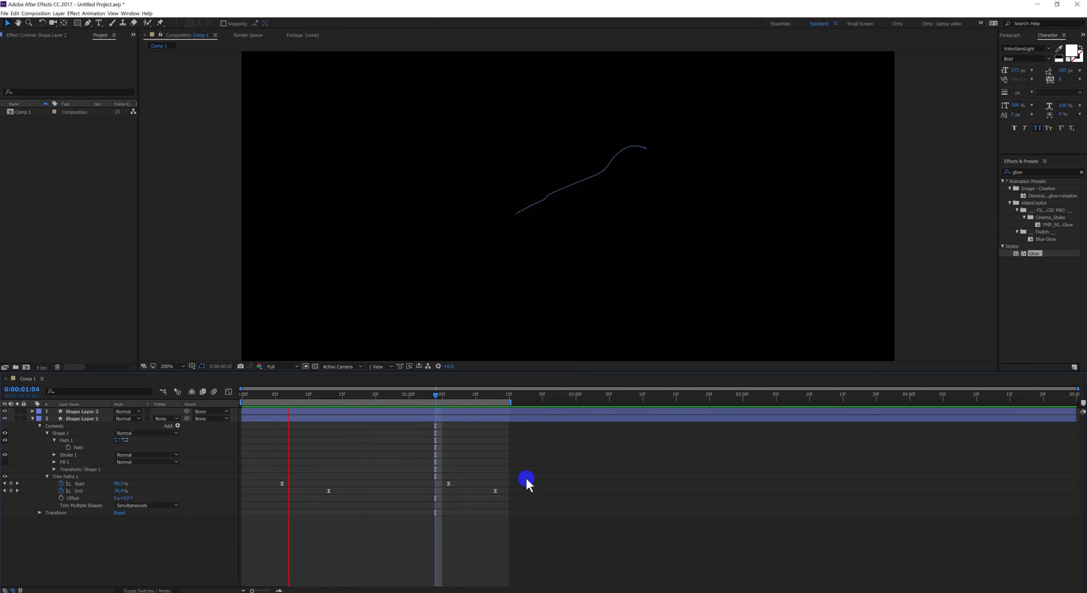
- Delete Shape Layer 1's final End keyframe and preview the revised staggered crow draw-on
{"action": "key", "text": "space"}
{"action": "left_click", "coordinate": [497, 492]}
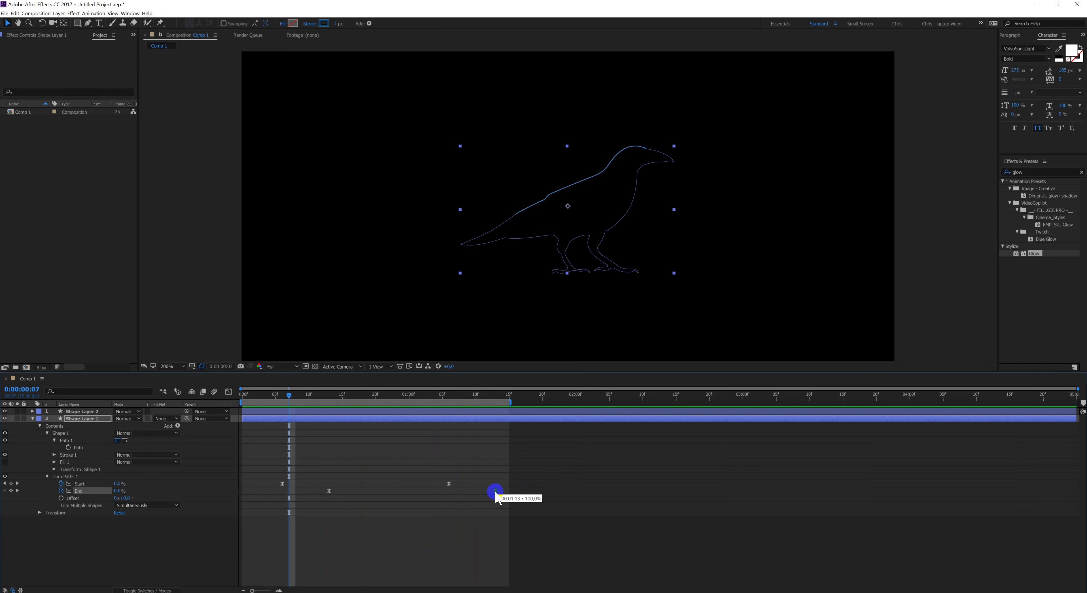
{"action": "key", "text": "Delete"}
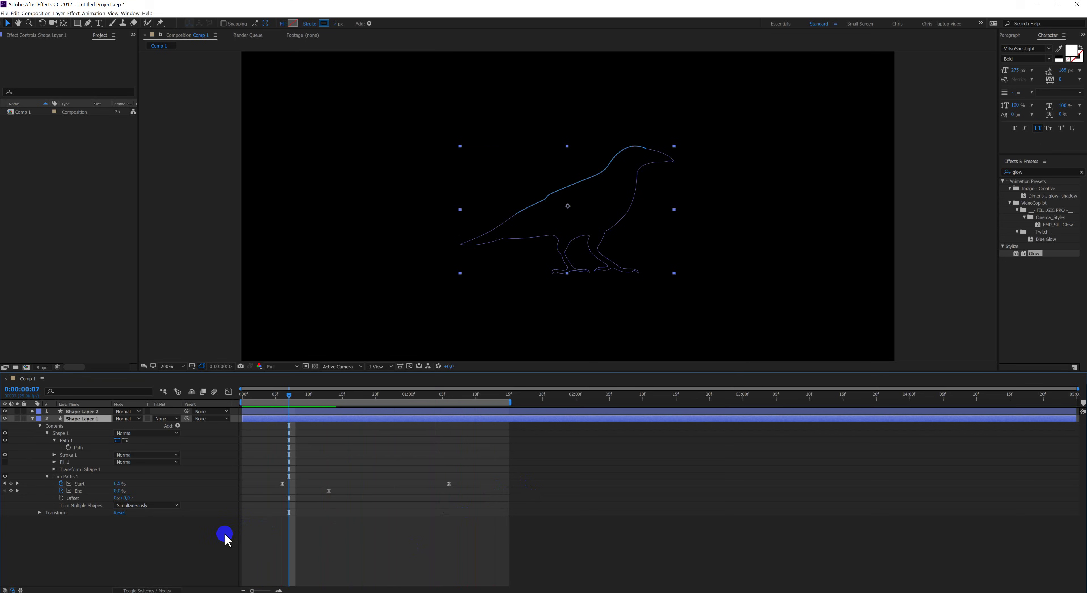
{"action": "left_click", "coordinate": [199, 536]}
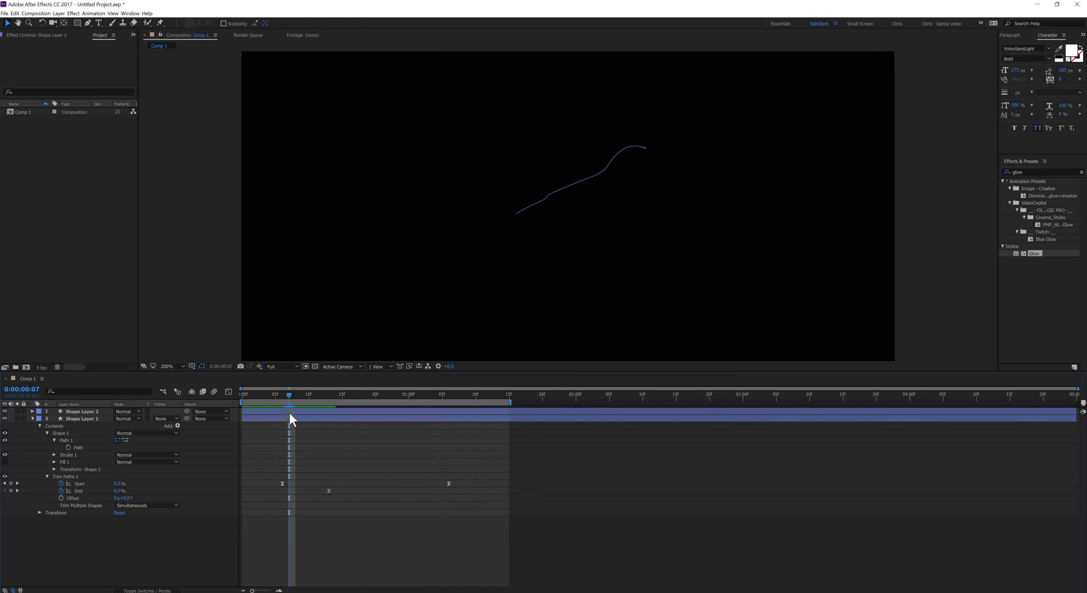
{"action": "key", "text": "space"}
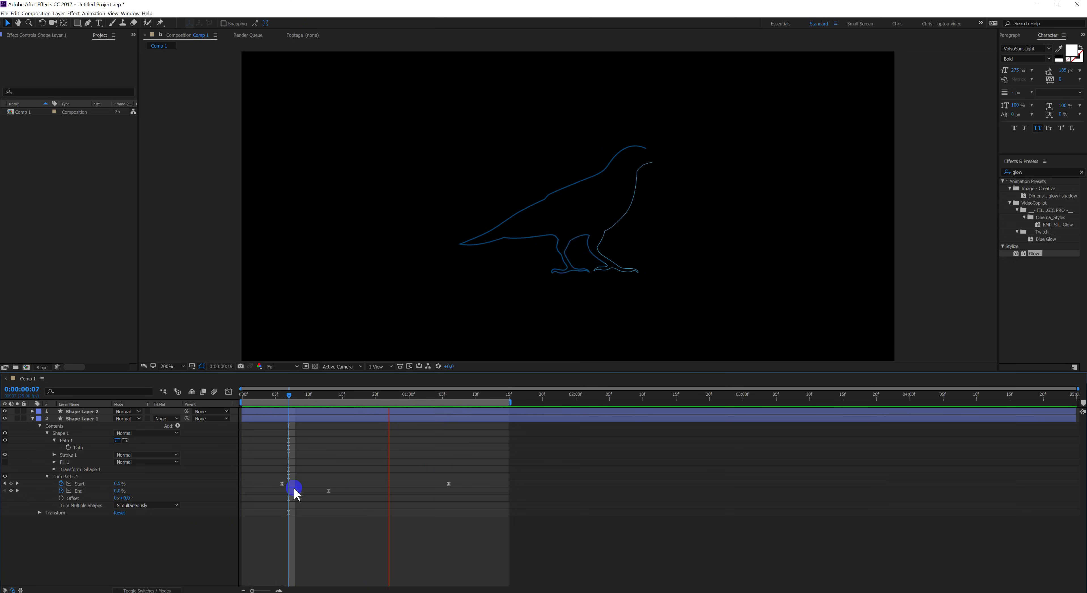
{"action": "left_click", "coordinate": [294, 490]}
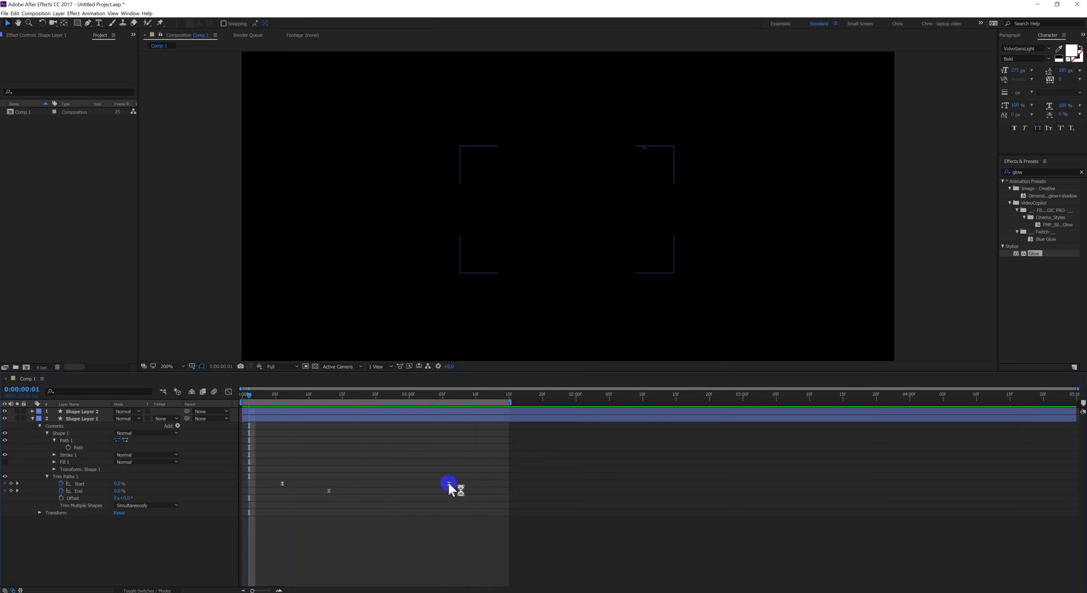
- Shift Shape Layer 1's last Start keyframe later, add Glow, and check it at 0:00:01:03
{"action": "left_click_drag", "start_coordinate": [449, 484], "coordinate": [463, 483]}
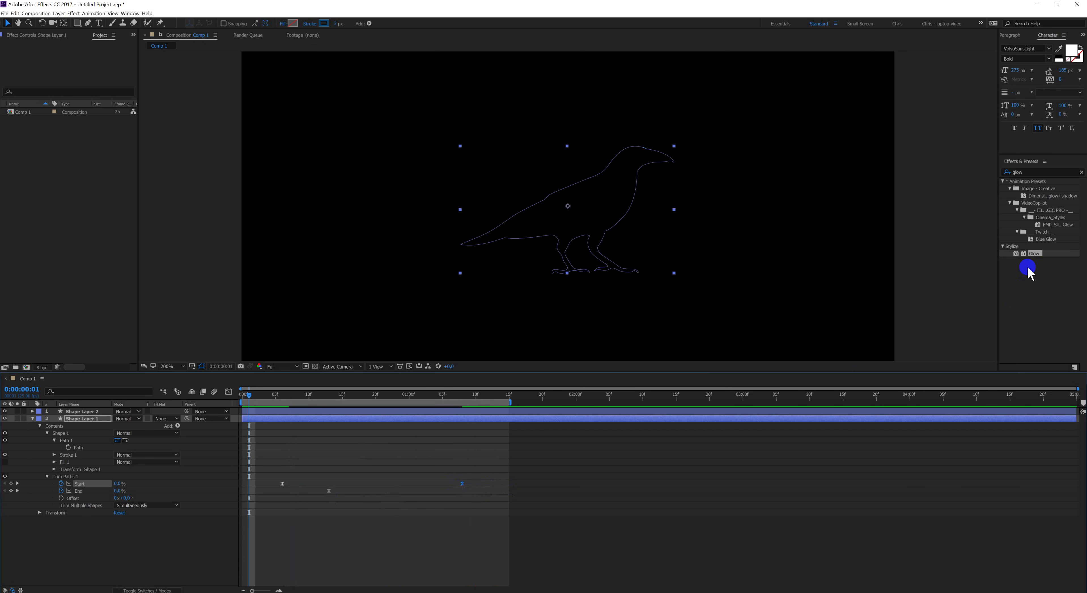
{"action": "left_click_drag", "start_coordinate": [1034, 254], "coordinate": [97, 418]}
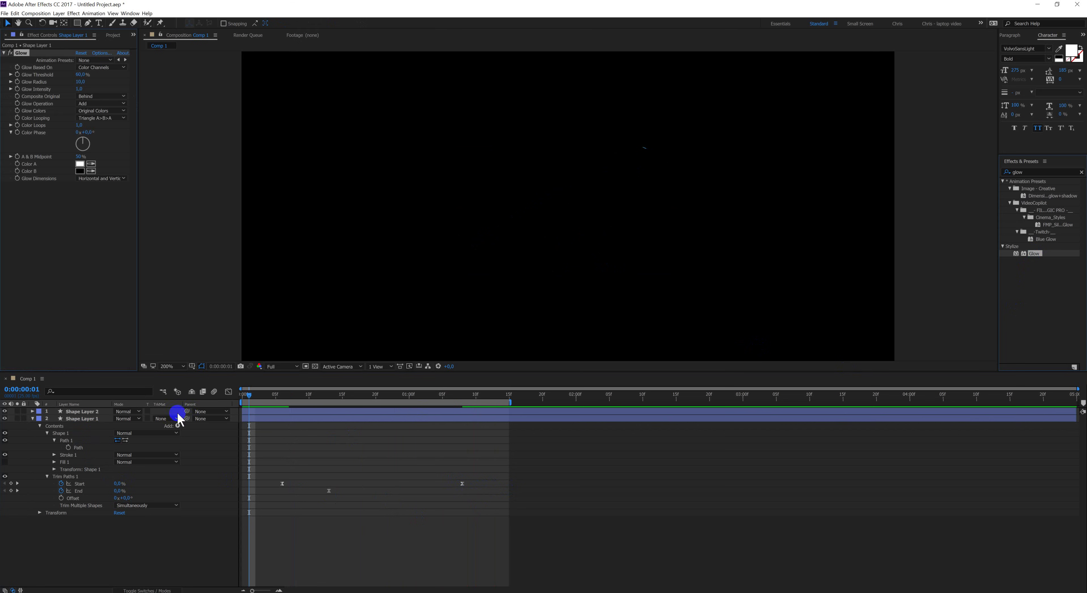
{"action": "left_click", "coordinate": [431, 395]}
{"action": "left_click", "coordinate": [156, 550]}
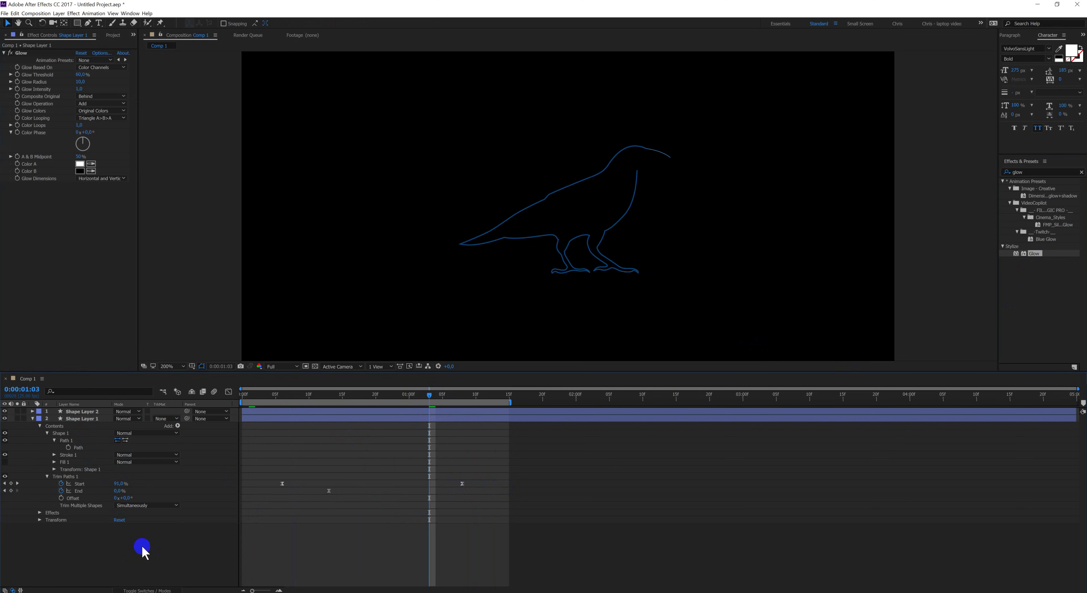
{"action": "mouse_move", "coordinate": [339, 592]}
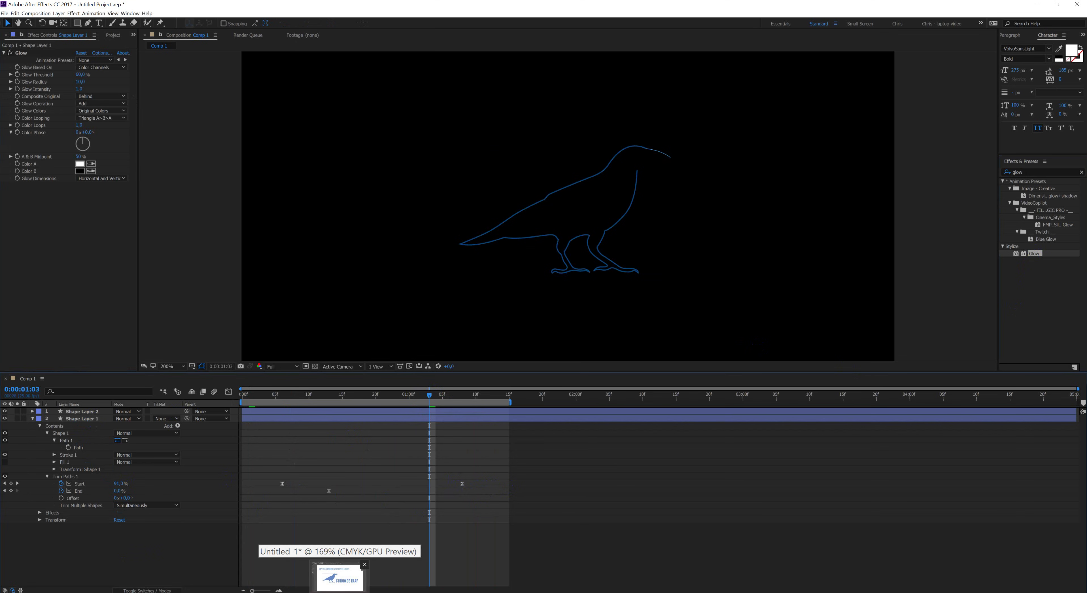